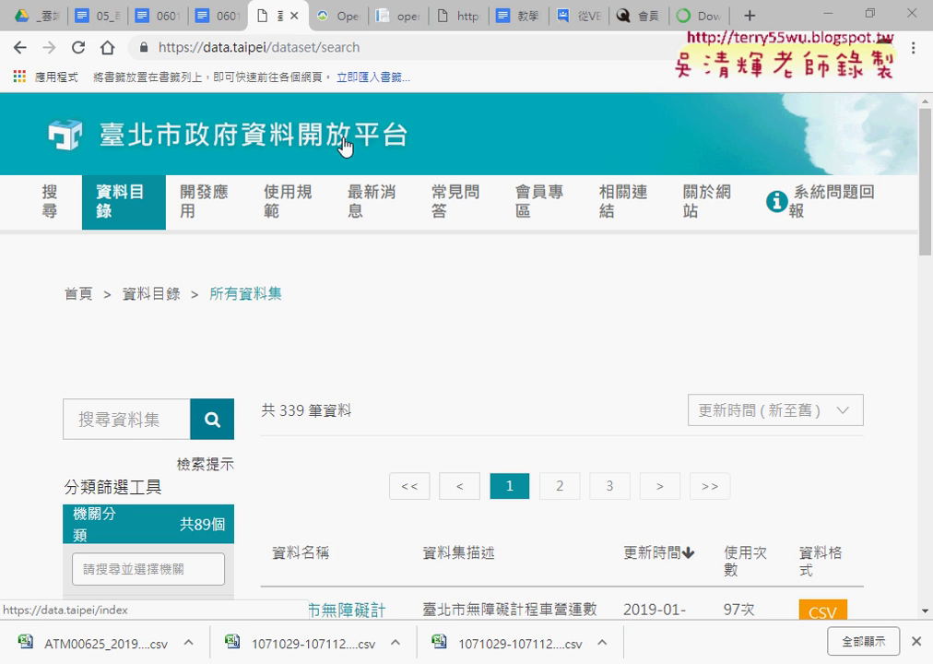
Step: List all datasets on data.taipei and filter them to CSV format (388 datasets)
{"action": "mouse_move", "coordinate": [127, 210]}
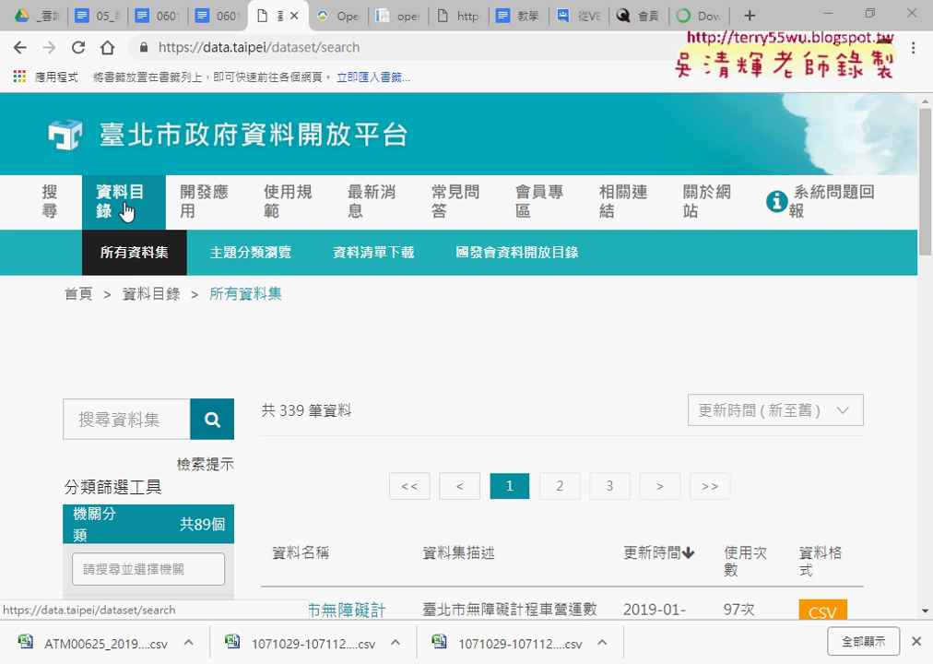
{"action": "left_click", "coordinate": [138, 259]}
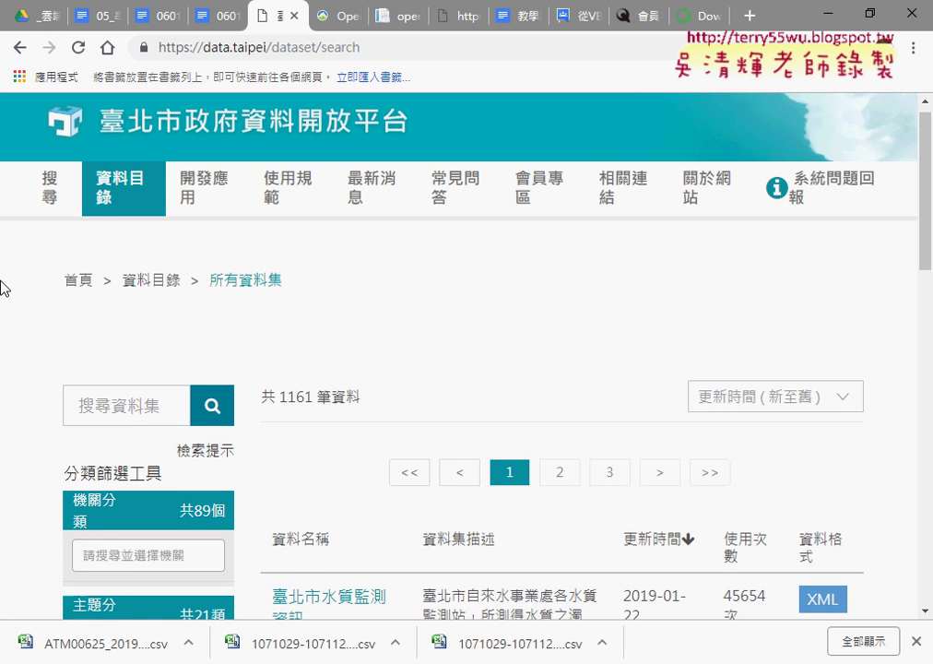
{"action": "scroll", "coordinate": [8, 286], "scroll_direction": "down", "scroll_amount": 10}
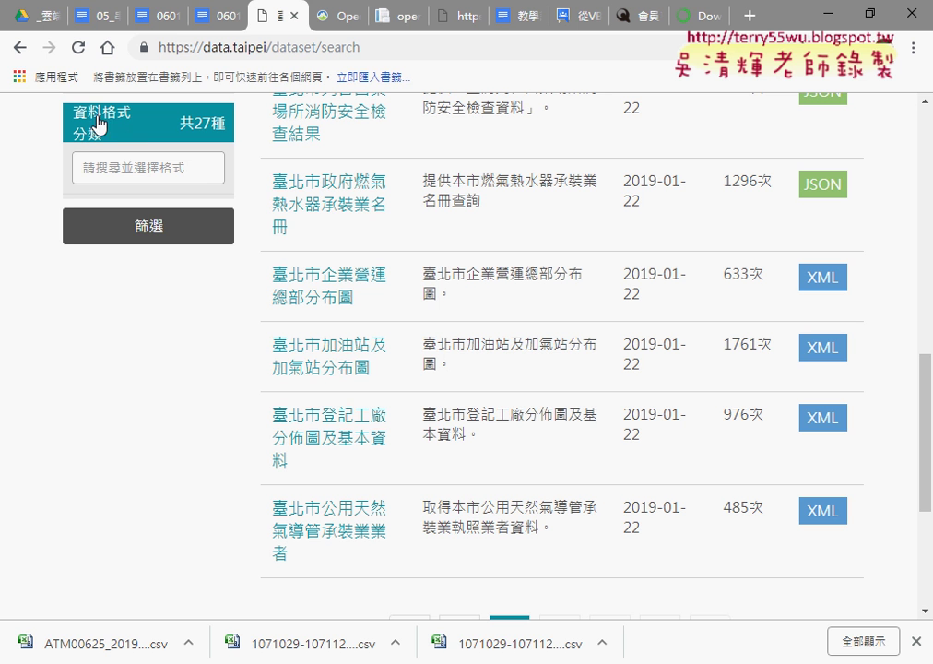
{"action": "left_click", "coordinate": [126, 167]}
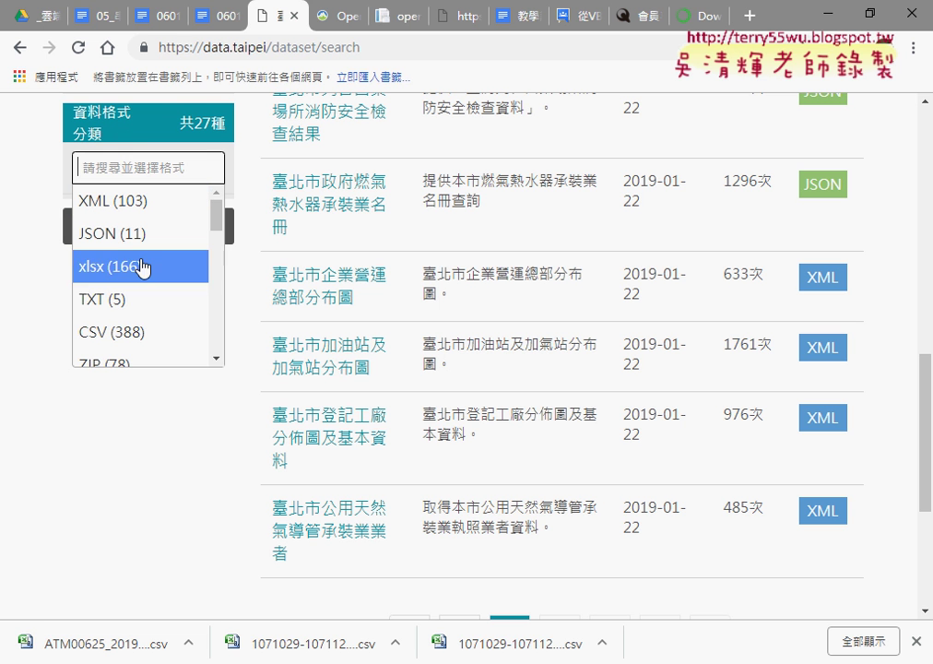
{"action": "left_click", "coordinate": [137, 332]}
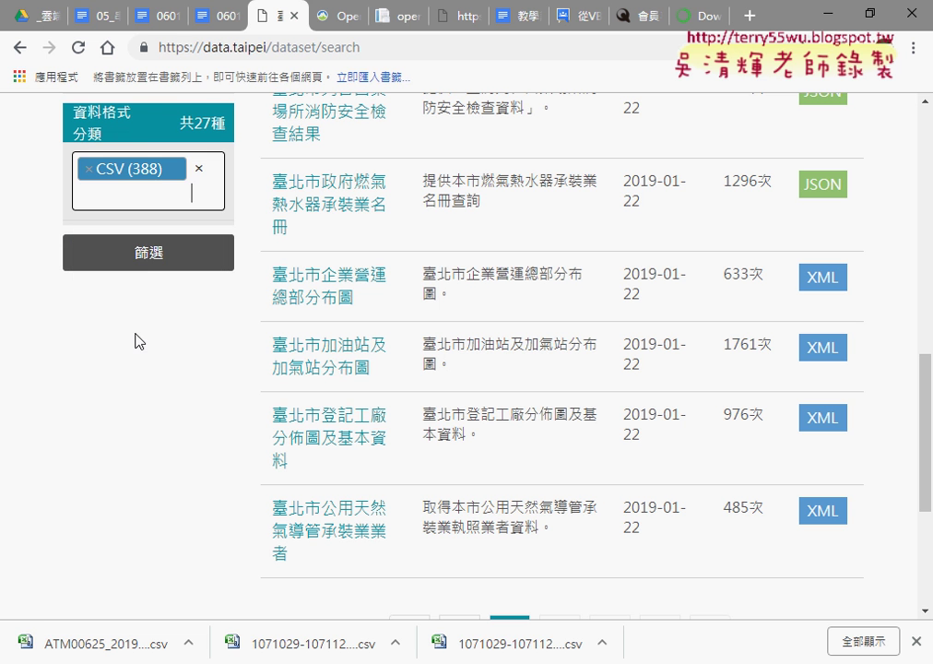
{"action": "left_click", "coordinate": [156, 262]}
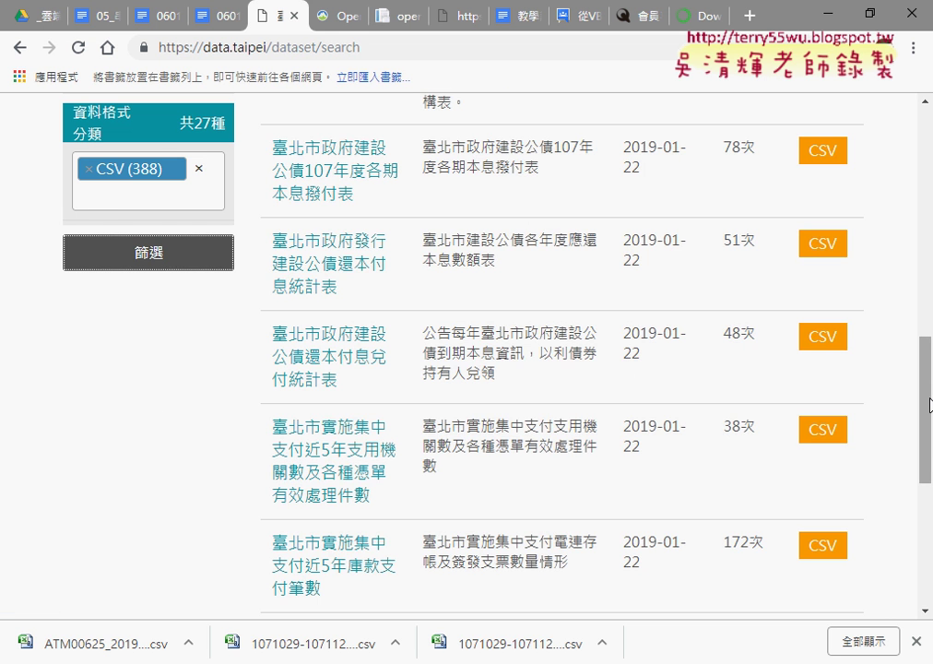
Step: Sort the CSV dataset results by 使用次數(多至少), most-used first
{"action": "scroll", "coordinate": [891, 353], "scroll_direction": "up", "scroll_amount": 4}
{"action": "scroll", "coordinate": [891, 351], "scroll_direction": "up", "scroll_amount": 3}
{"action": "scroll", "coordinate": [829, 322], "scroll_direction": "down", "scroll_amount": 2}
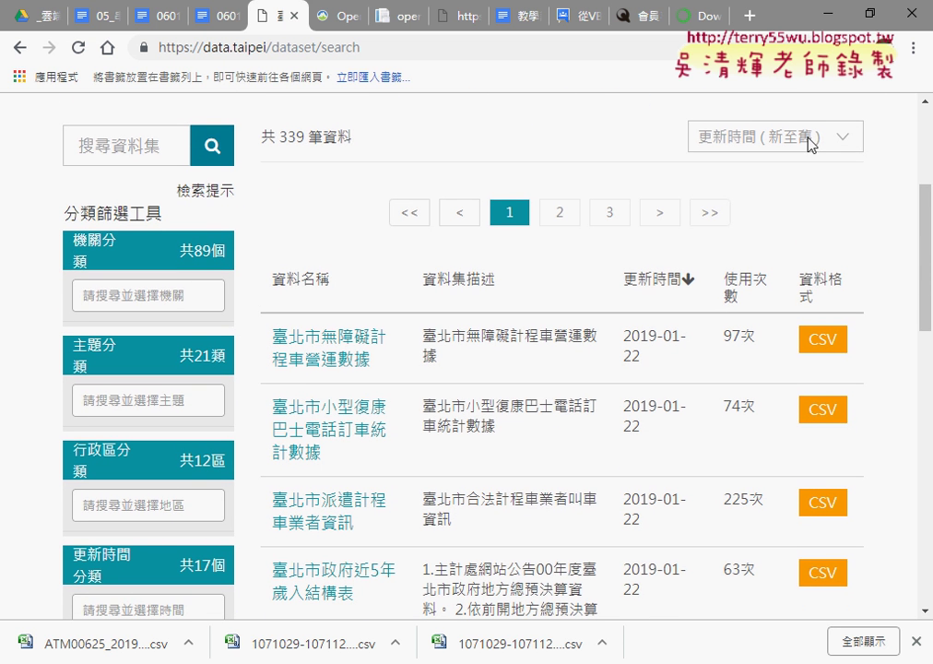
{"action": "left_click", "coordinate": [809, 140]}
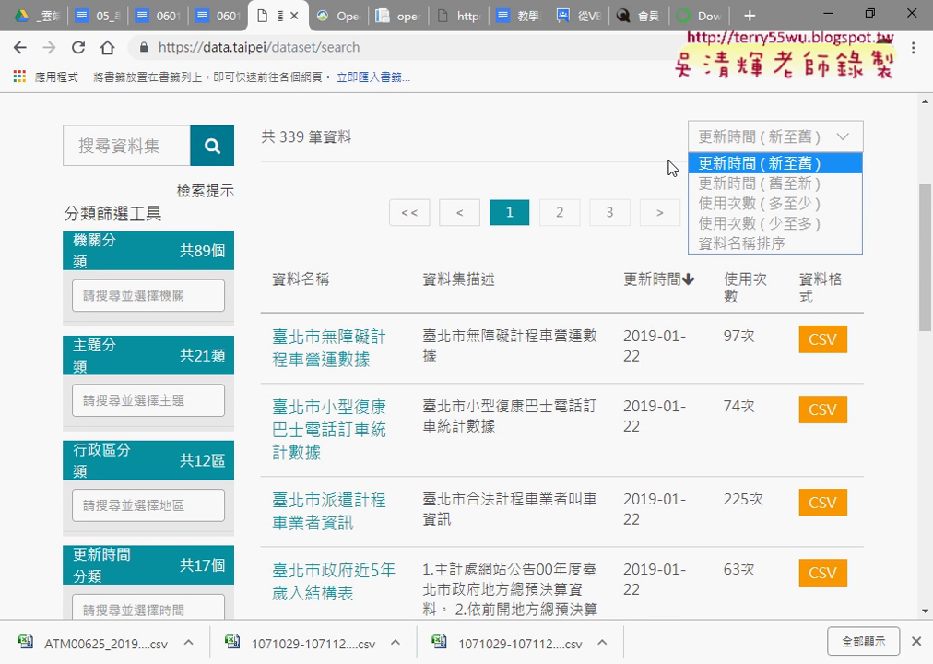
{"action": "left_click", "coordinate": [754, 203]}
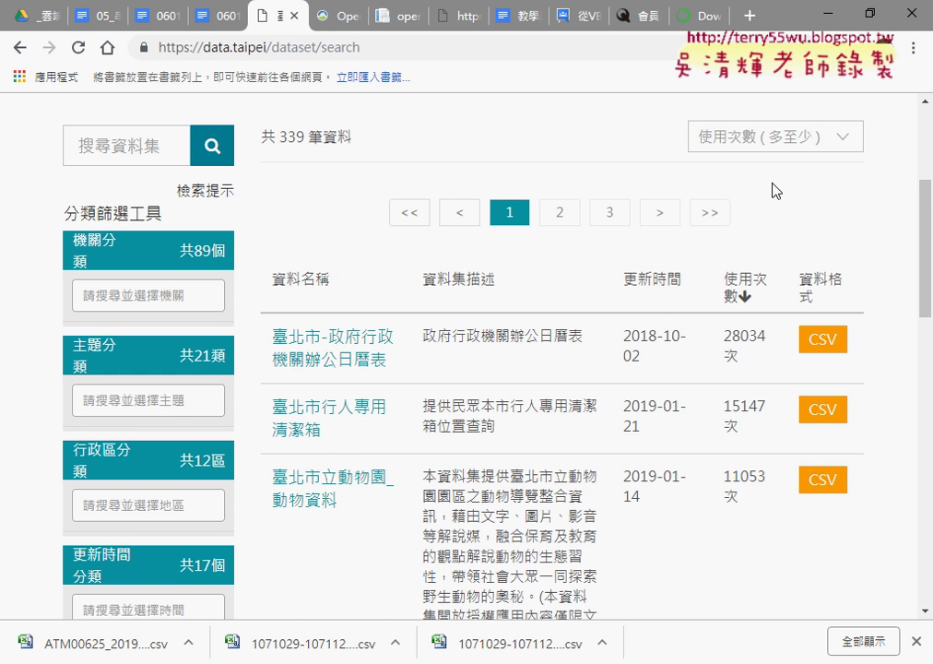
{"action": "scroll", "coordinate": [580, 217], "scroll_direction": "down", "scroll_amount": 2}
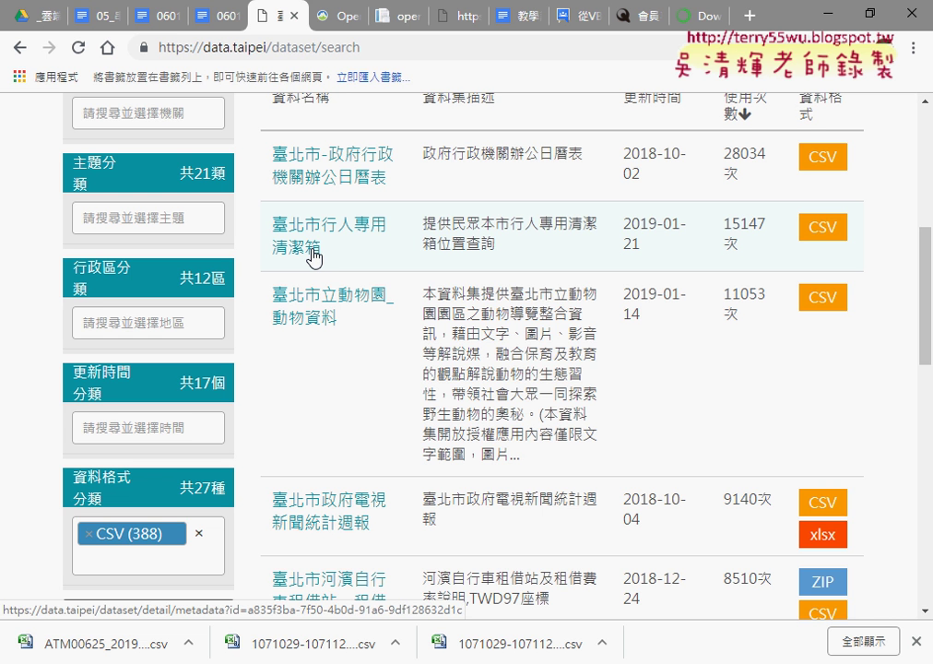
Step: Scroll down page 1 to the 臺北市住宅竊盜點位資訊 dataset (4944 uses)
{"action": "scroll", "coordinate": [327, 278], "scroll_direction": "down", "scroll_amount": 1}
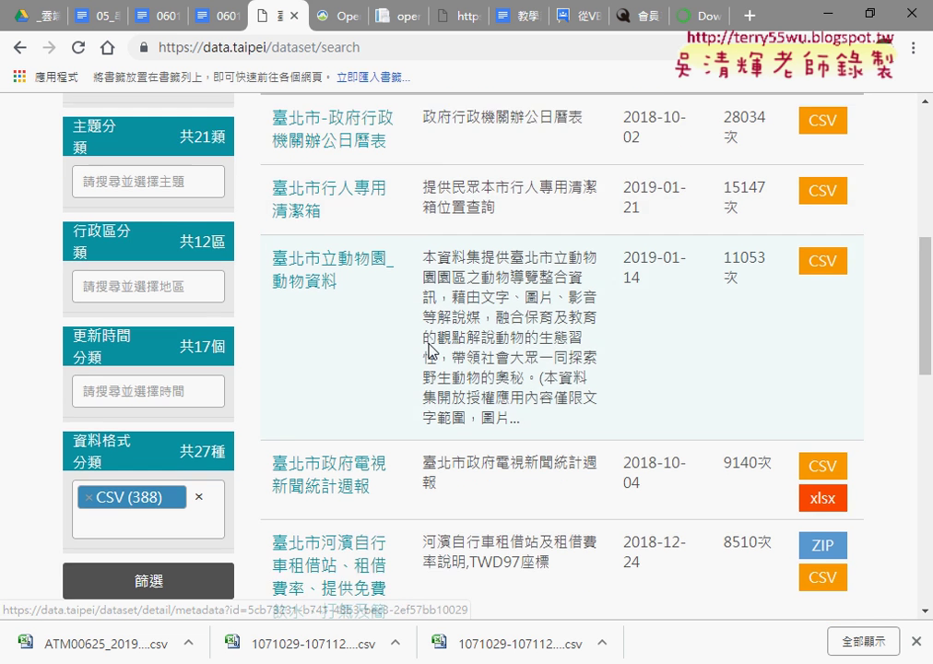
{"action": "scroll", "coordinate": [429, 342], "scroll_direction": "down", "scroll_amount": 3}
{"action": "scroll", "coordinate": [429, 342], "scroll_direction": "down", "scroll_amount": 1}
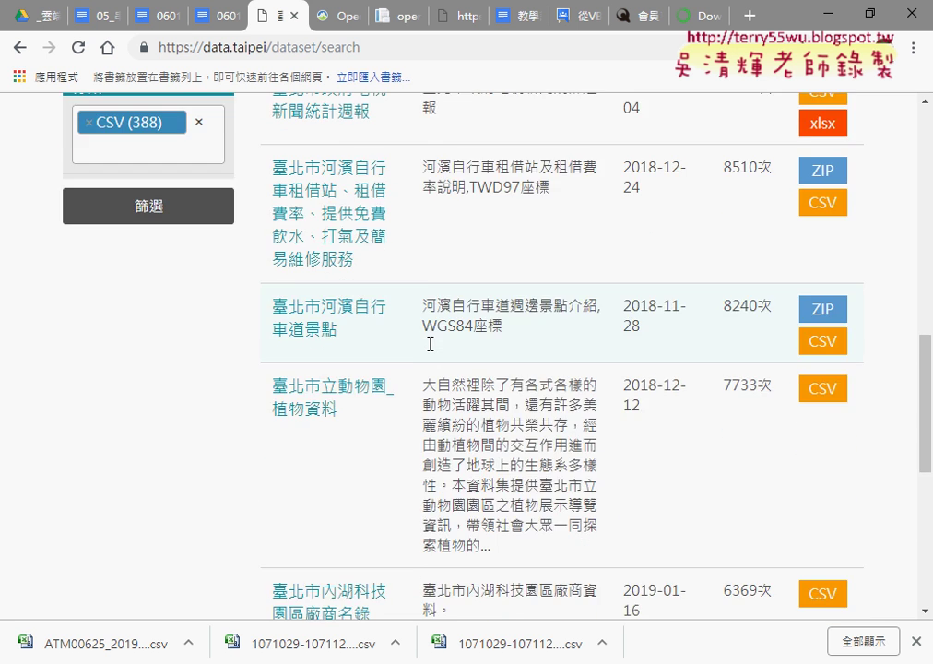
{"action": "scroll", "coordinate": [431, 344], "scroll_direction": "down", "scroll_amount": 1}
{"action": "scroll", "coordinate": [432, 346], "scroll_direction": "down", "scroll_amount": 1}
{"action": "scroll", "coordinate": [431, 348], "scroll_direction": "down", "scroll_amount": 1}
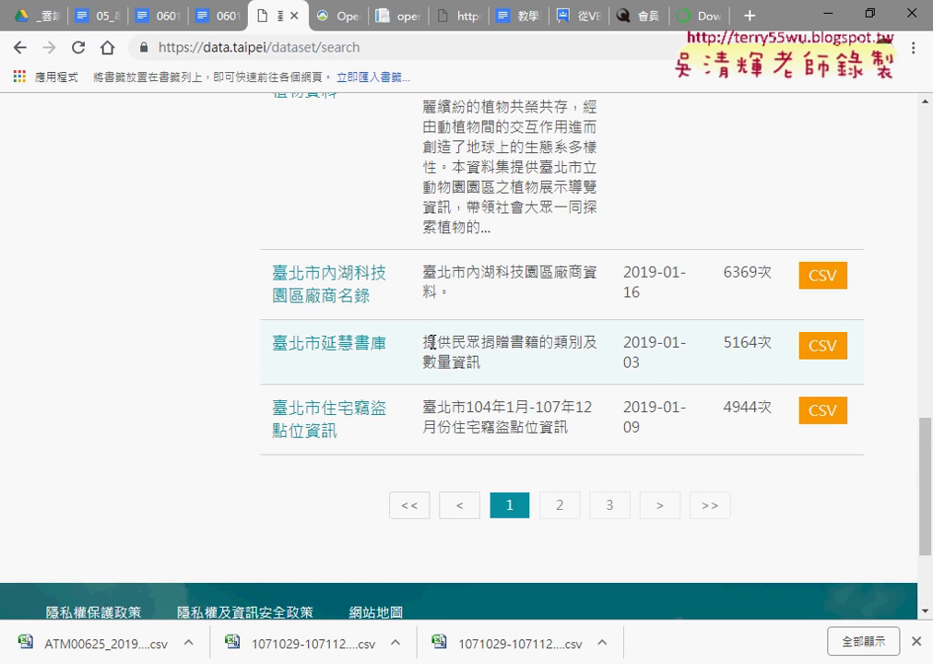
{"action": "scroll", "coordinate": [432, 342], "scroll_direction": "down", "scroll_amount": 1}
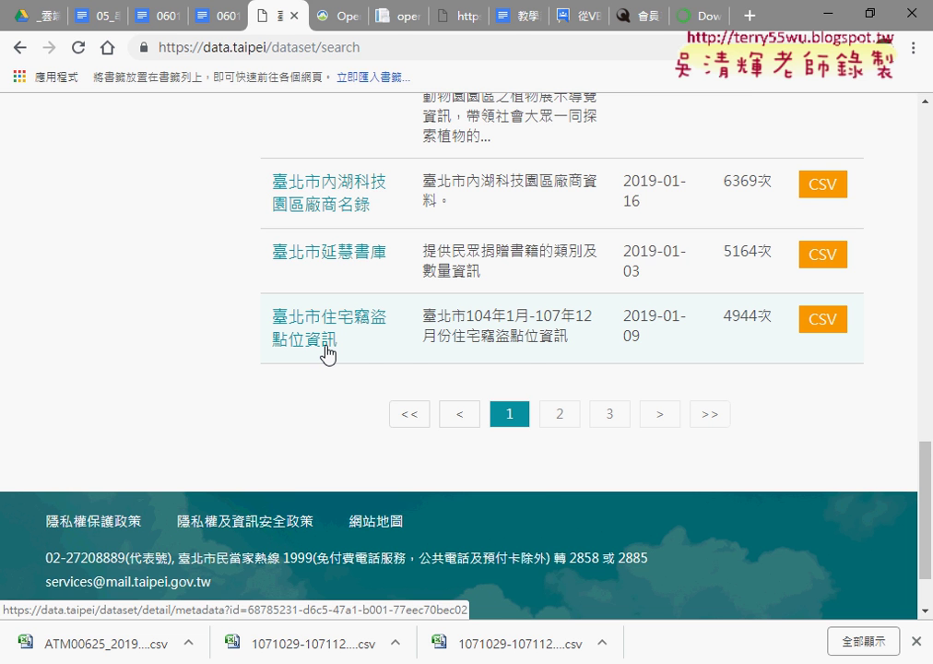
Step: Open 臺北市住宅竊盜點位資訊, read through its usage statistics and metadata, and preview its records
{"action": "left_click", "coordinate": [351, 327]}
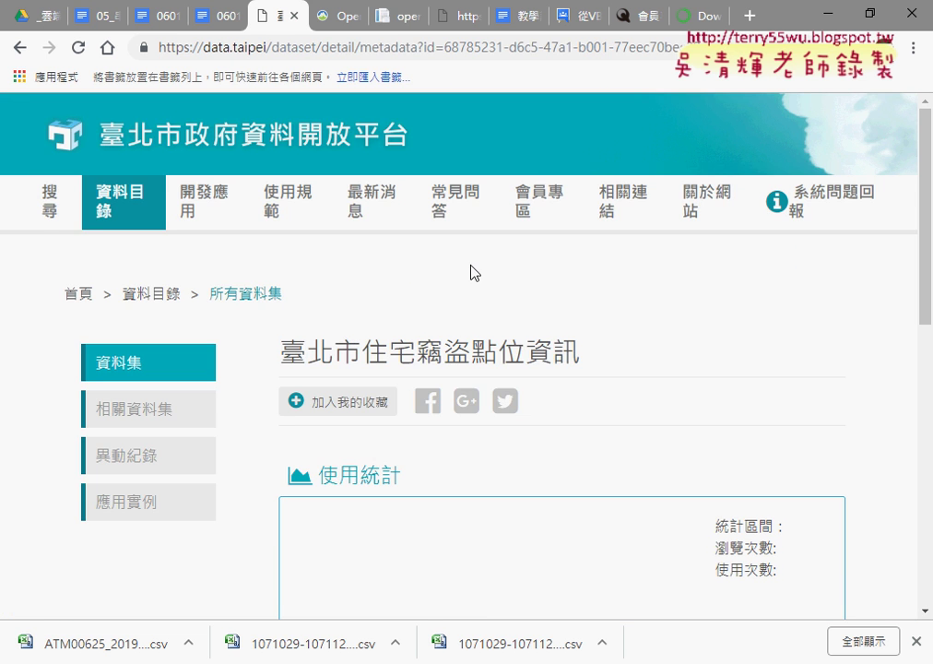
{"action": "scroll", "coordinate": [472, 273], "scroll_direction": "down", "scroll_amount": 3}
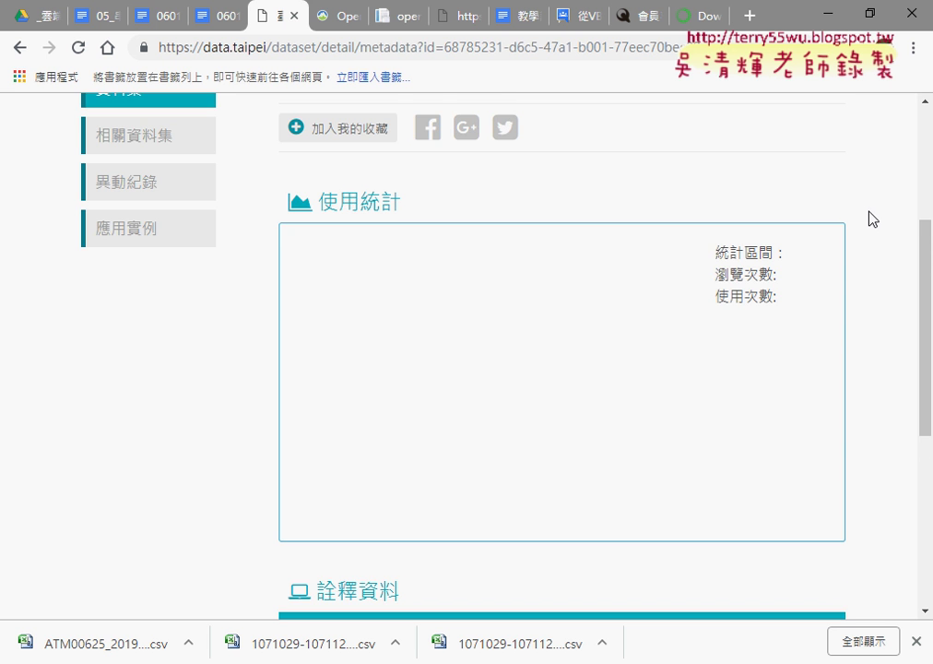
{"action": "scroll", "coordinate": [872, 218], "scroll_direction": "down", "scroll_amount": 2}
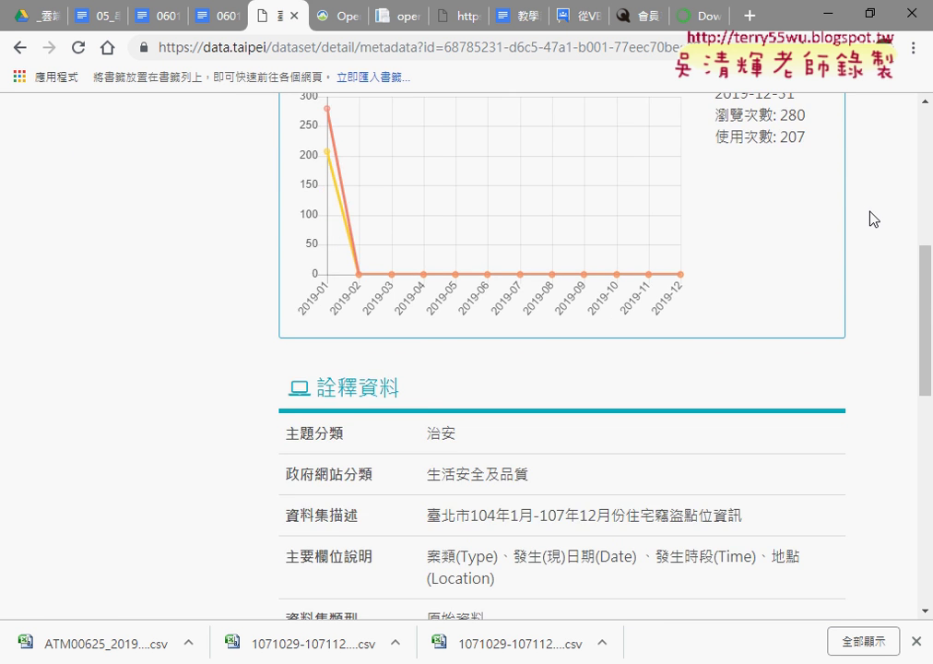
{"action": "scroll", "coordinate": [871, 219], "scroll_direction": "down", "scroll_amount": 5}
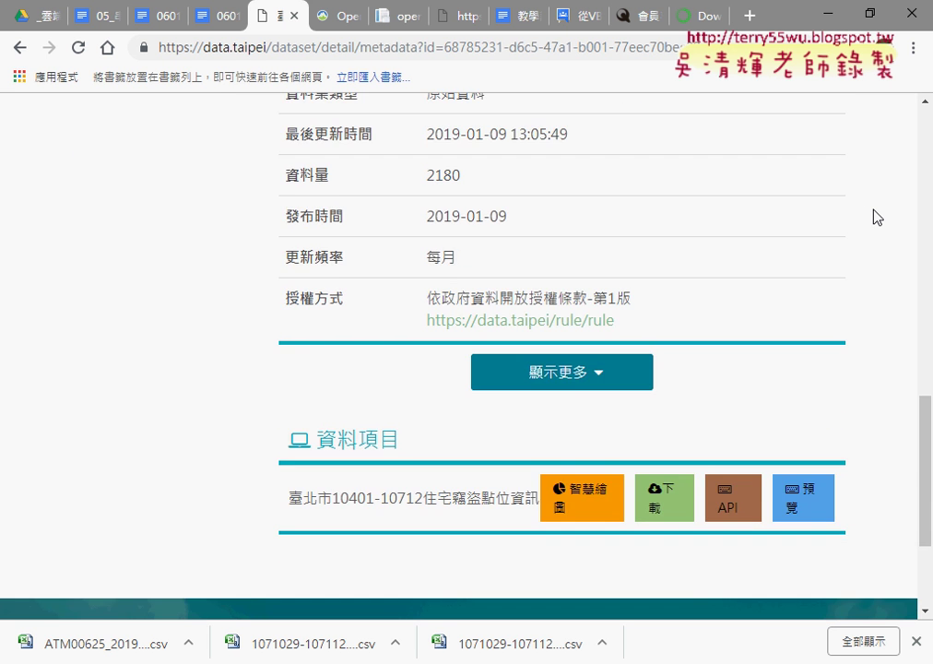
{"action": "left_click", "coordinate": [812, 501]}
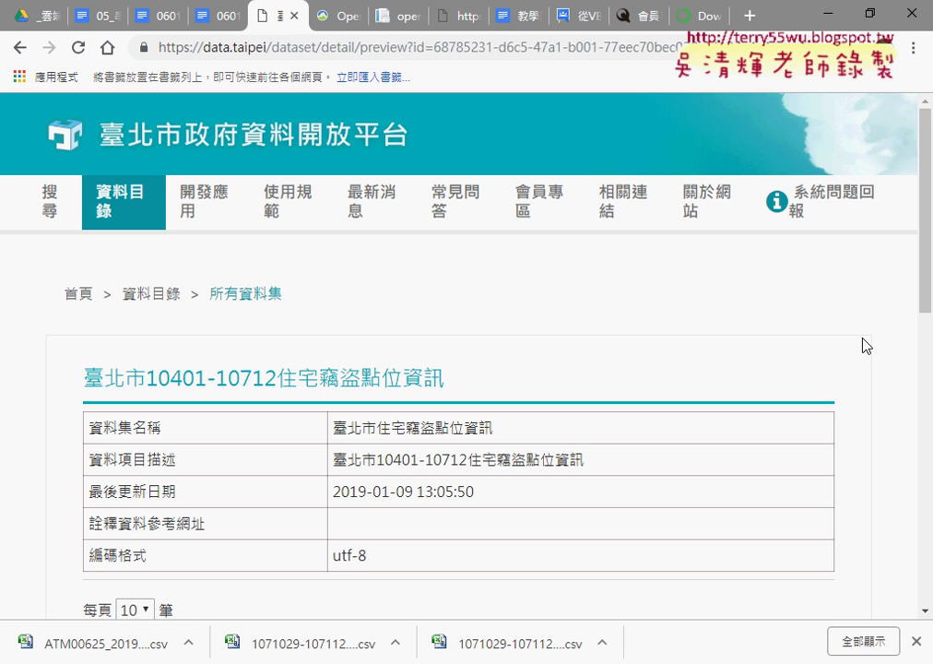
Step: Scroll down to the preview table listing the 2,180 burglary records
{"action": "scroll", "coordinate": [865, 345], "scroll_direction": "down", "scroll_amount": 5}
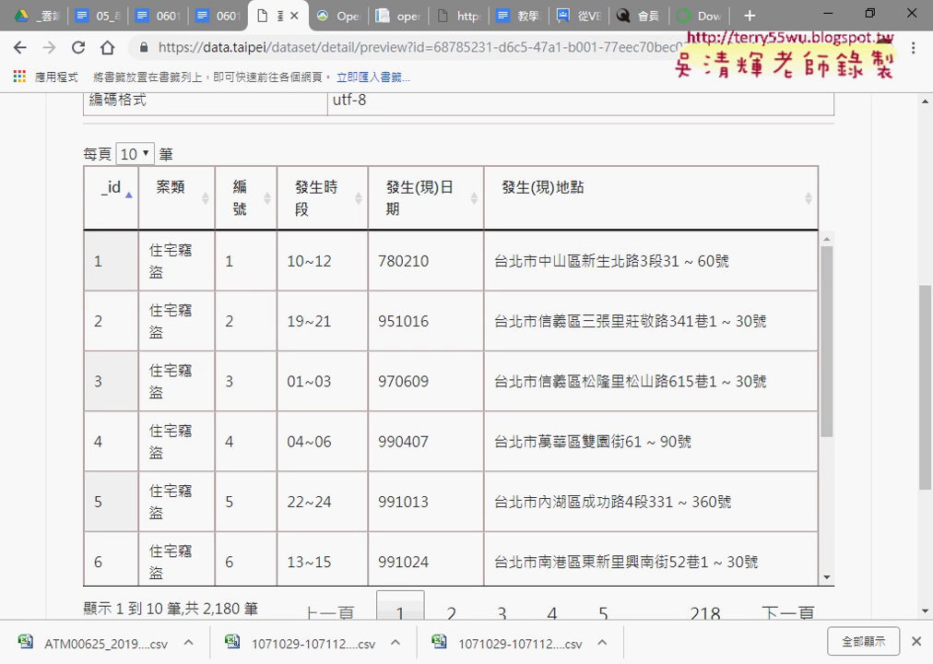
Step: Minimize Chrome, close the Python37-32 windows and system dialogs, and open 本機 (This PC)
{"action": "left_click", "coordinate": [836, 18]}
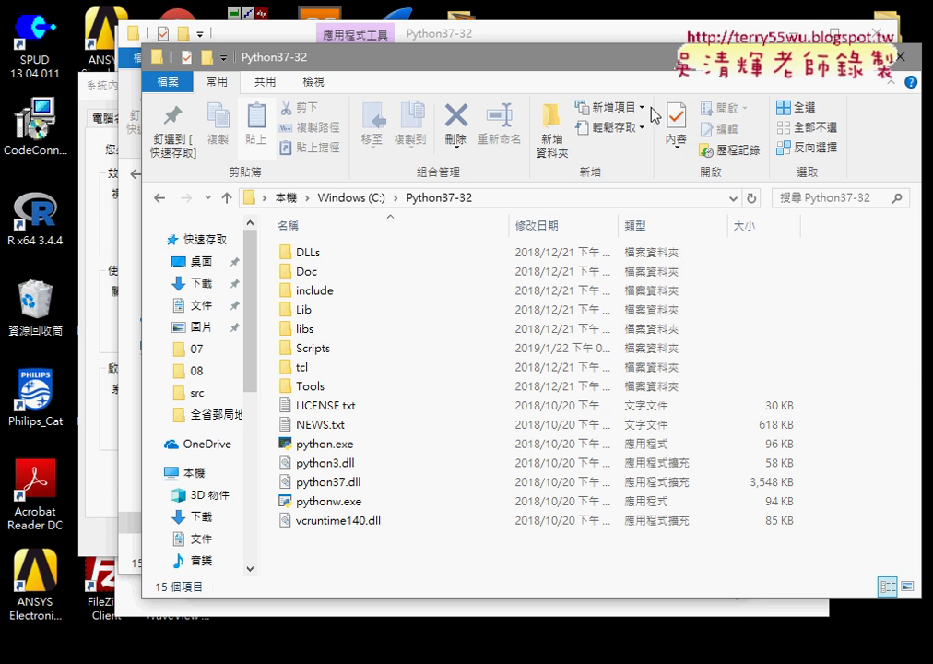
{"action": "key", "text": "ctrl+w"}
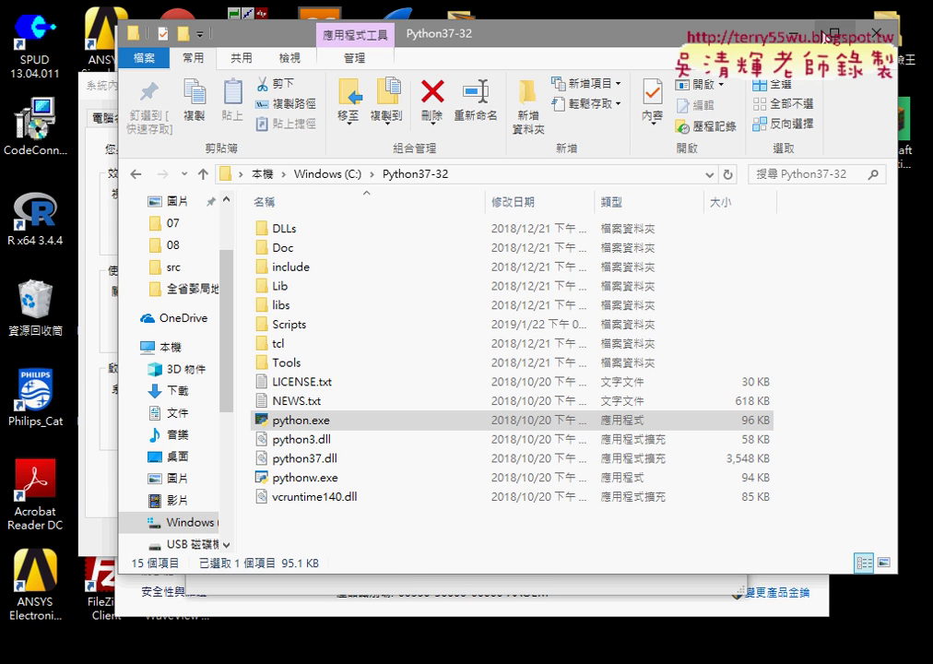
{"action": "key", "text": "ctrl+w"}
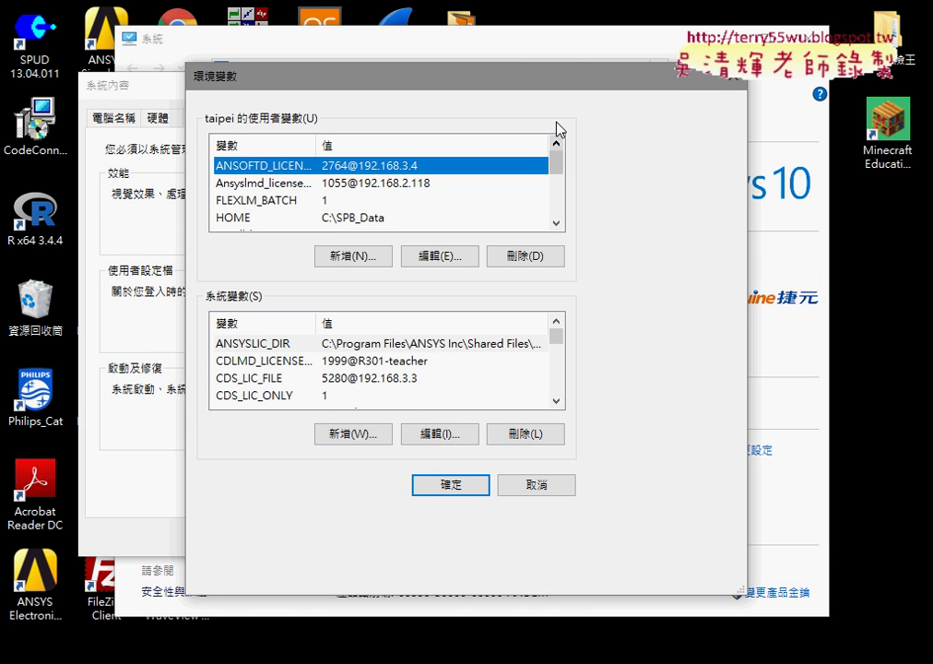
{"action": "left_click", "coordinate": [723, 79]}
{"action": "key", "text": "ctrl+w"}
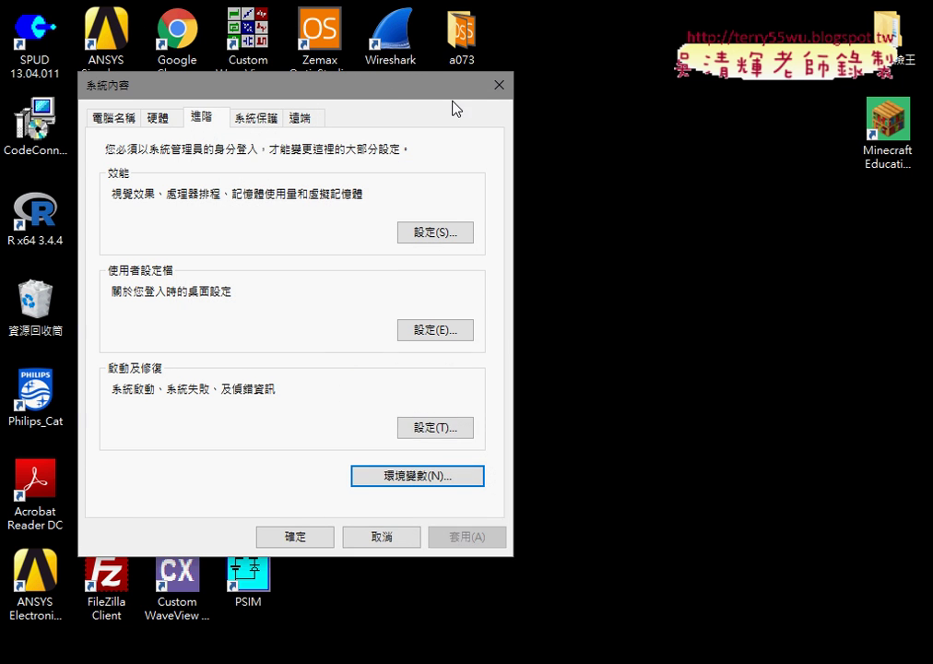
{"action": "left_click_drag", "start_coordinate": [408, 100], "coordinate": [607, 130]}
{"action": "key", "text": "Escape"}
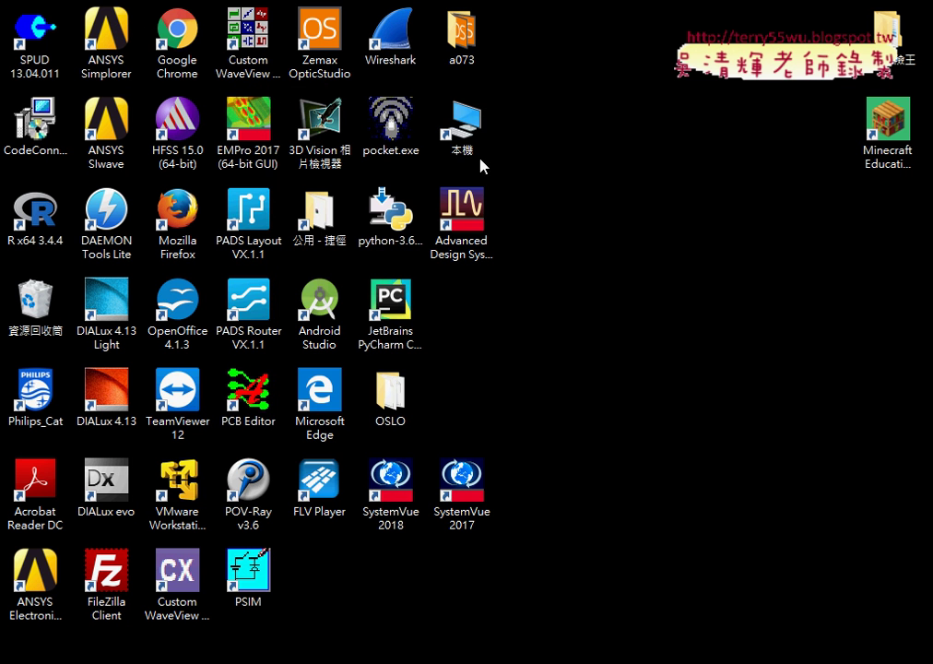
{"action": "double_click", "coordinate": [468, 148]}
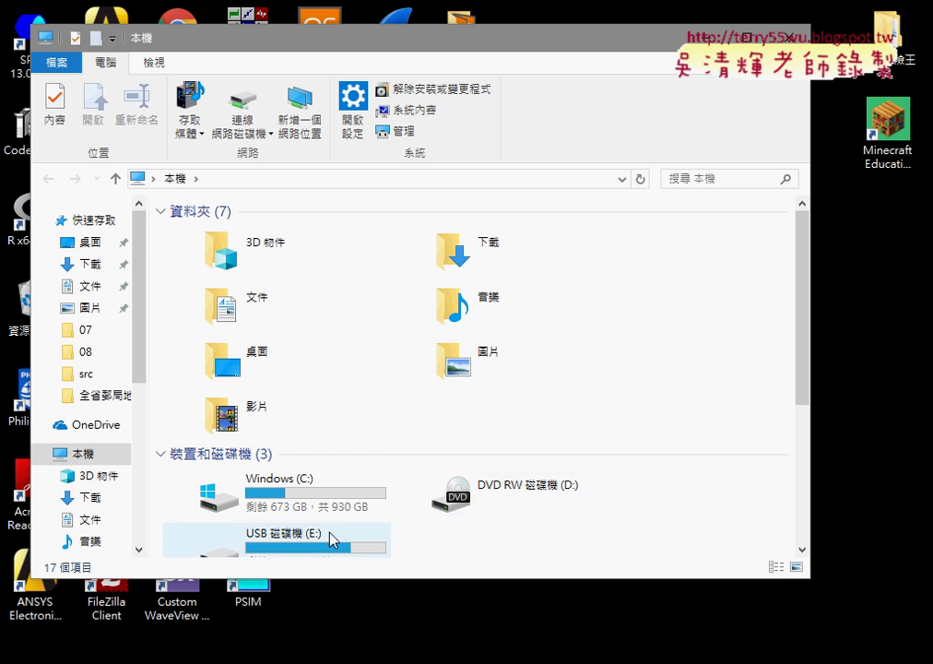
{"action": "double_click", "coordinate": [330, 540]}
{"action": "double_click", "coordinate": [260, 249]}
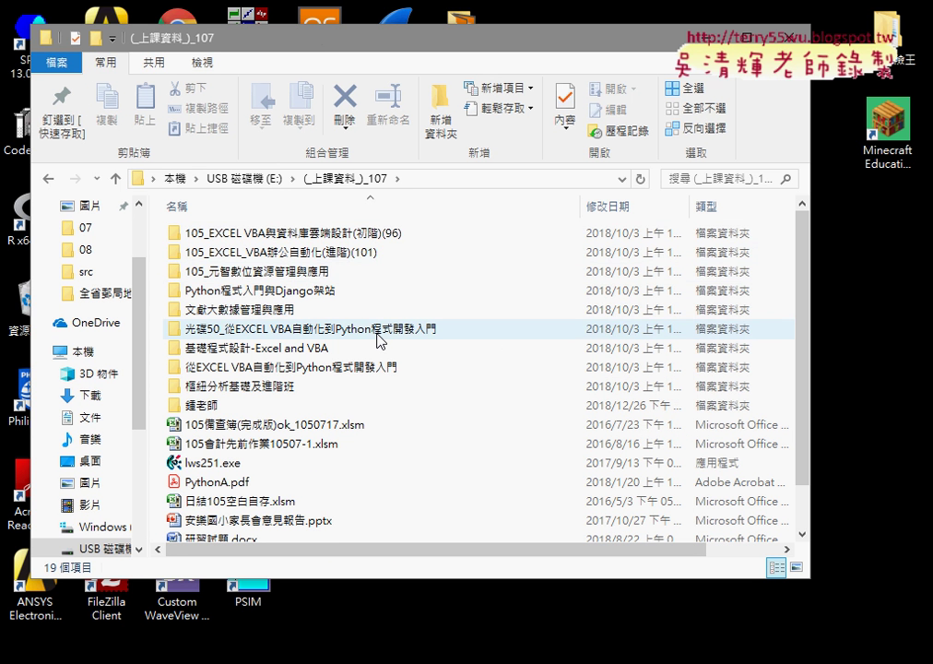
{"action": "left_click", "coordinate": [358, 370]}
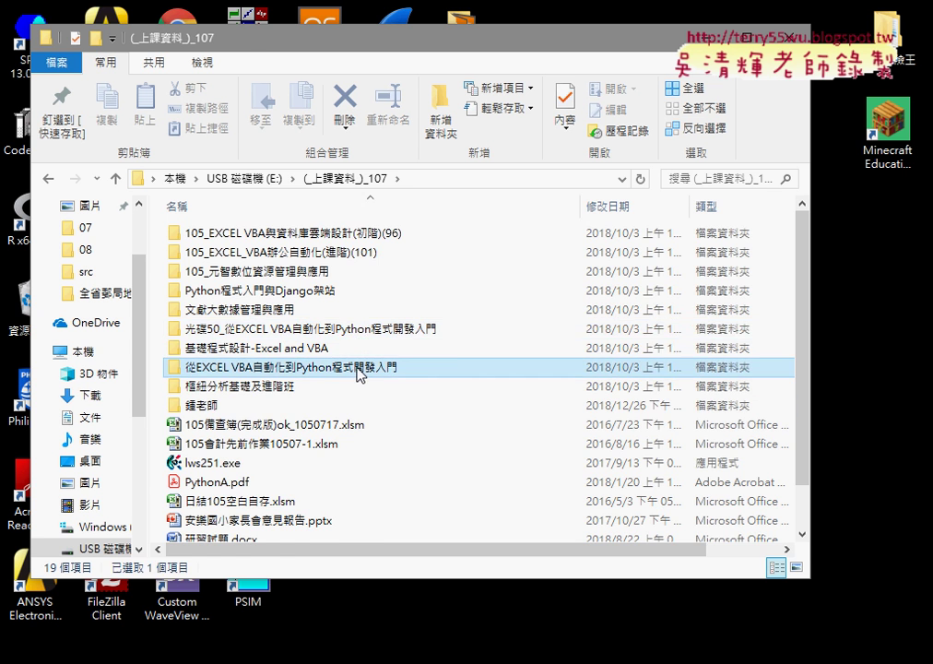
{"action": "double_click", "coordinate": [357, 370]}
{"action": "scroll", "coordinate": [437, 369], "scroll_direction": "down", "scroll_amount": 3}
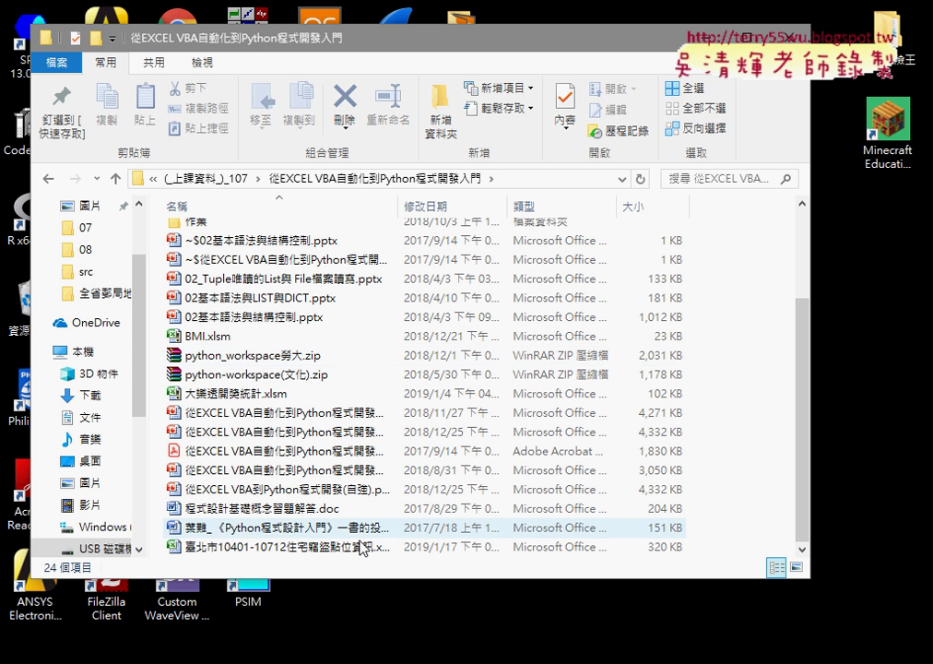
{"action": "double_click", "coordinate": [364, 545]}
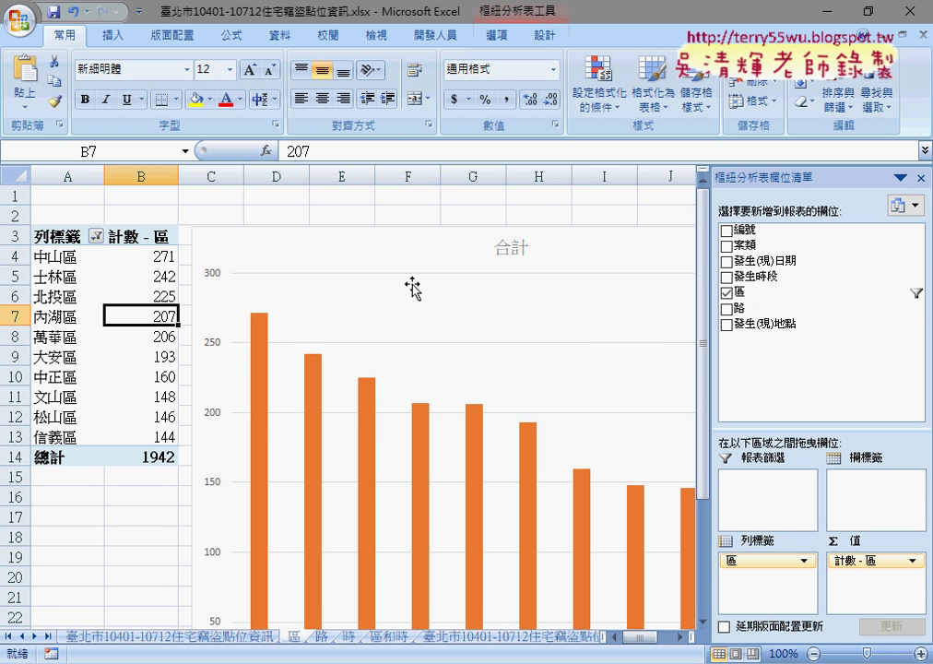
{"action": "left_click_drag", "start_coordinate": [74, 257], "coordinate": [162, 258]}
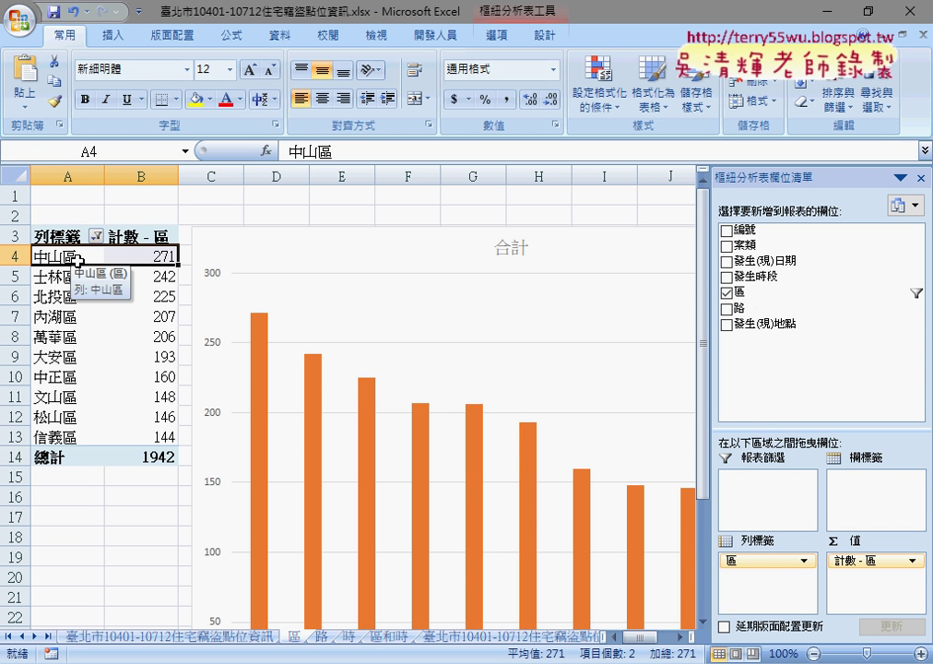
{"action": "left_click", "coordinate": [56, 275]}
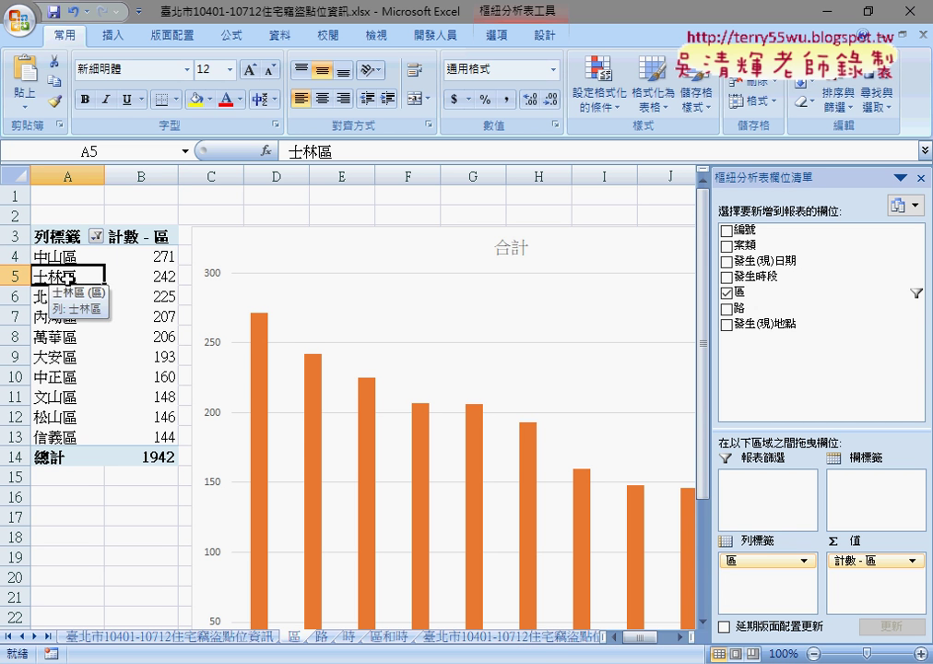
{"action": "left_click", "coordinate": [72, 293]}
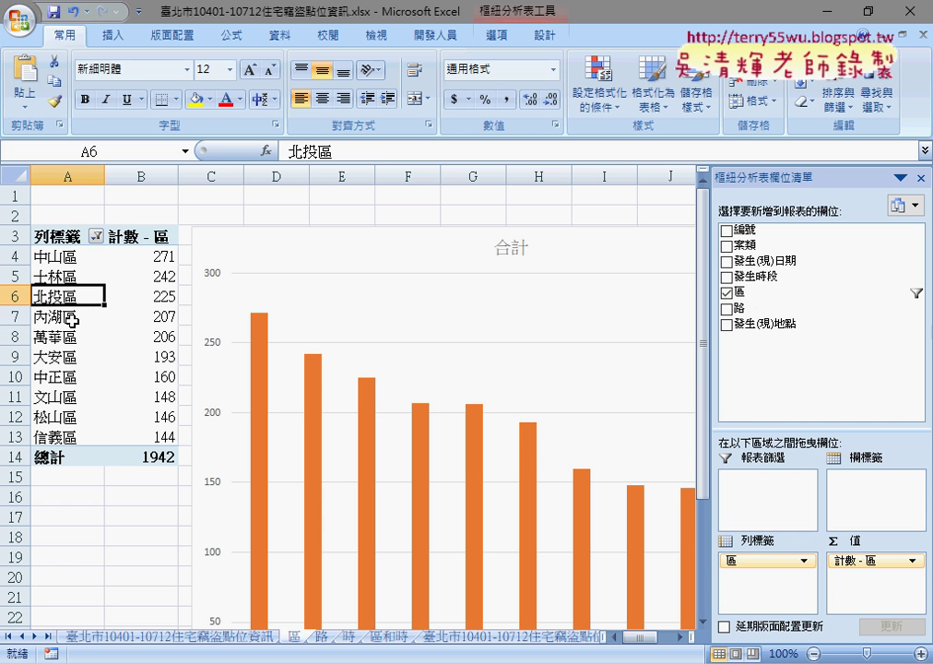
{"action": "left_click", "coordinate": [72, 319]}
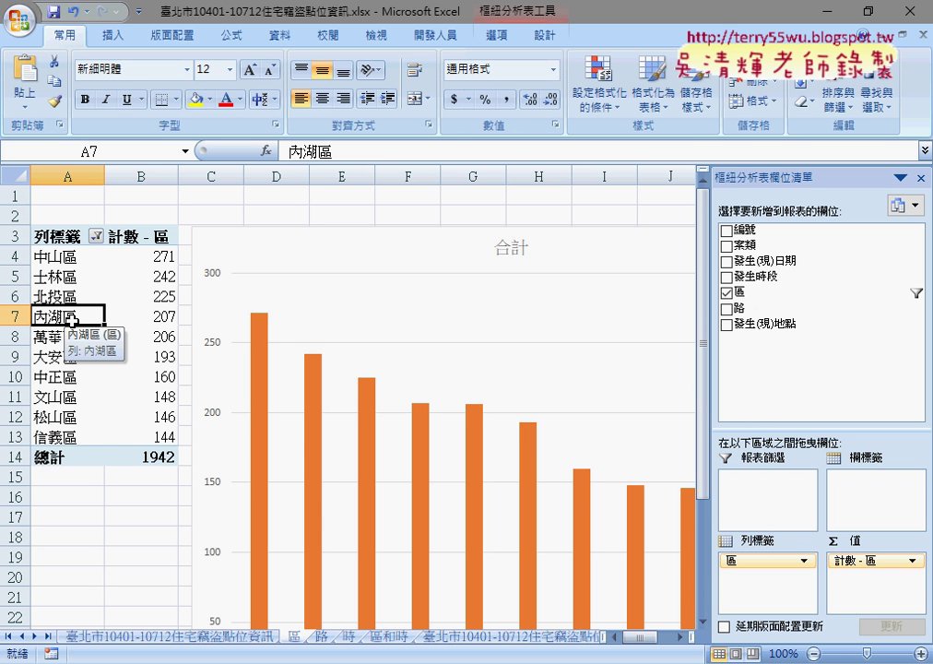
{"action": "left_click", "coordinate": [55, 439]}
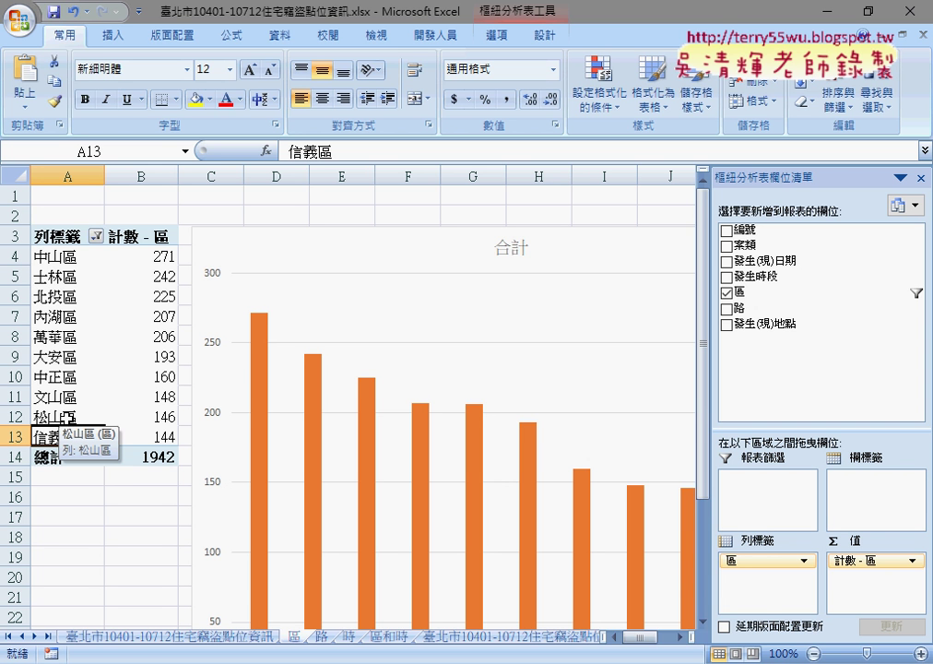
{"action": "left_click", "coordinate": [67, 417]}
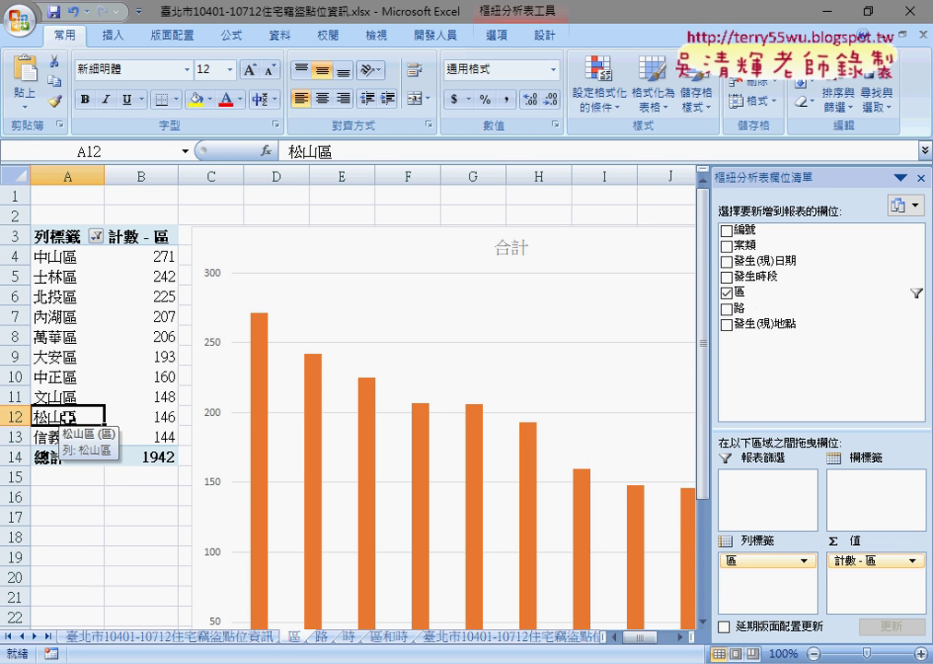
{"action": "left_click", "coordinate": [73, 396]}
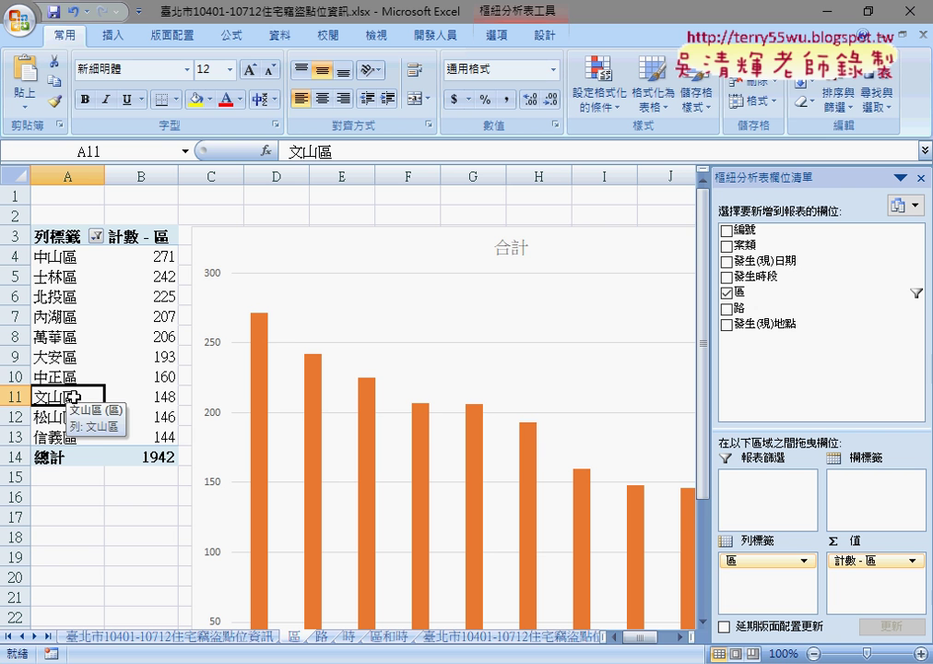
{"action": "left_click_drag", "start_coordinate": [69, 358], "coordinate": [67, 437]}
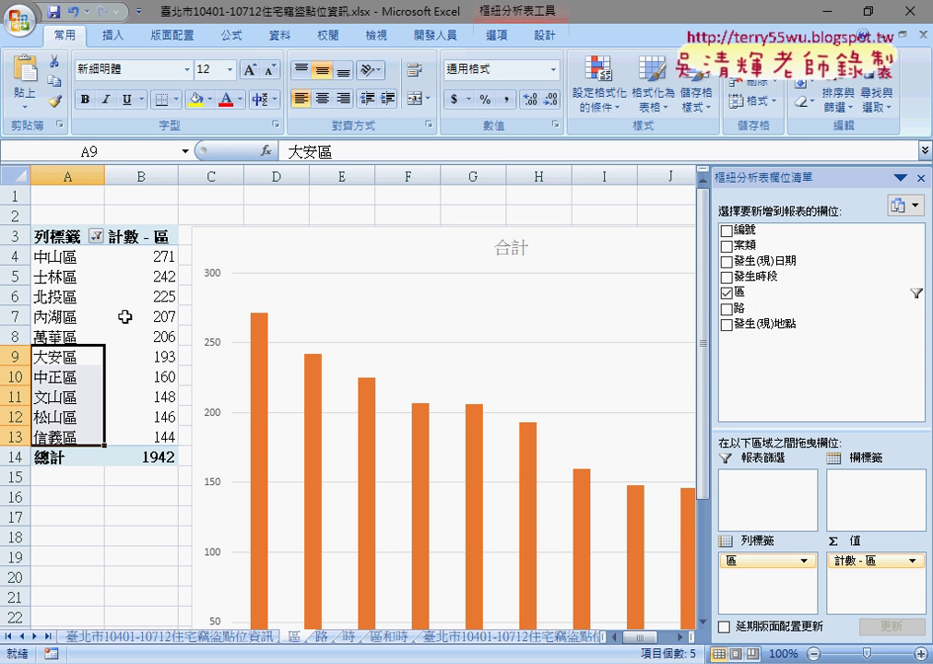
Step: On the 路 sheet, select the top four road rows, then move to the 時 sheet
{"action": "left_click", "coordinate": [323, 640]}
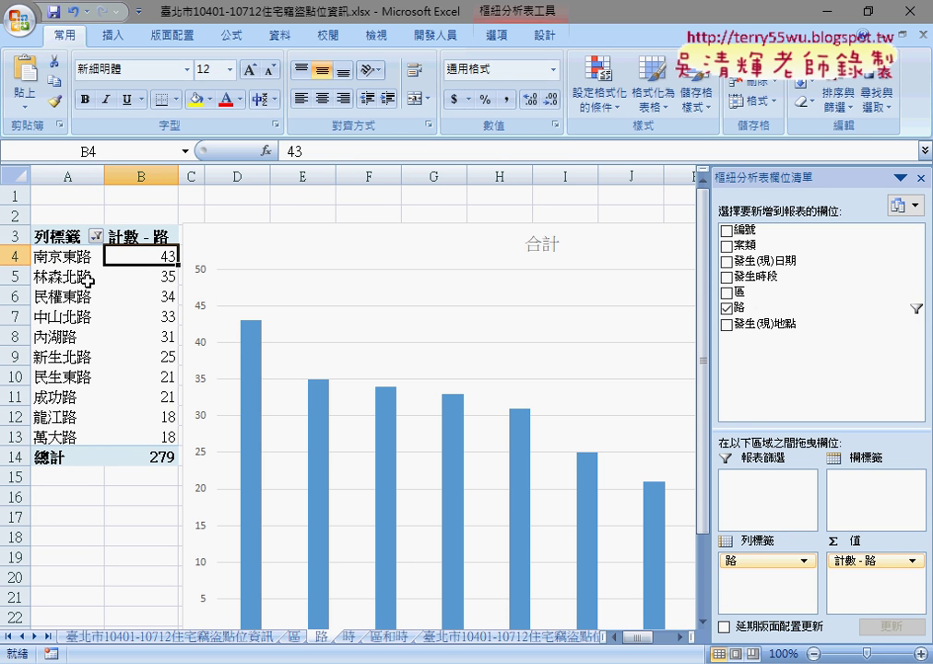
{"action": "left_click_drag", "start_coordinate": [64, 256], "coordinate": [134, 257]}
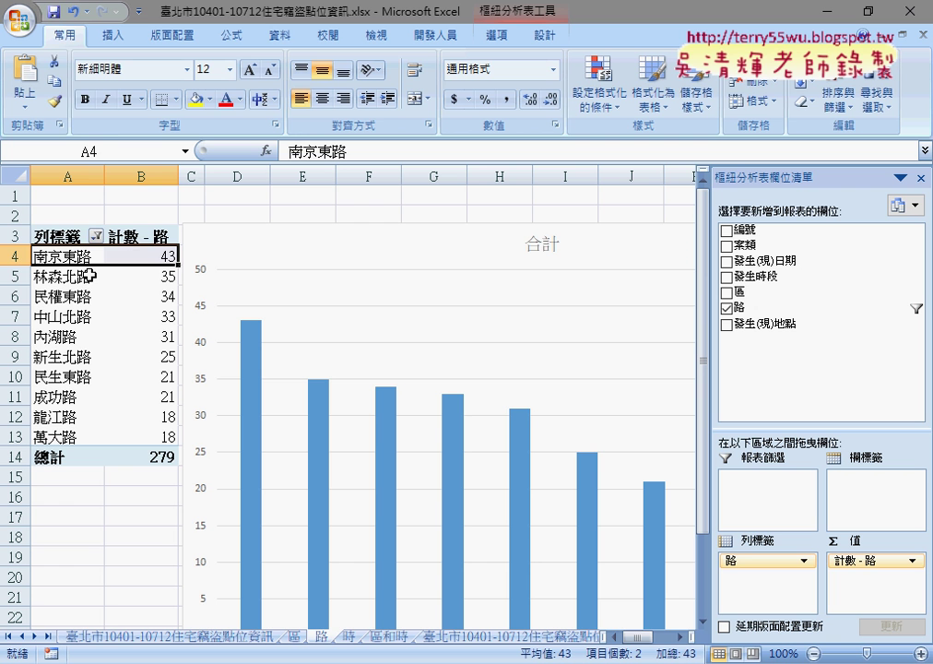
{"action": "left_click_drag", "start_coordinate": [78, 275], "coordinate": [125, 279]}
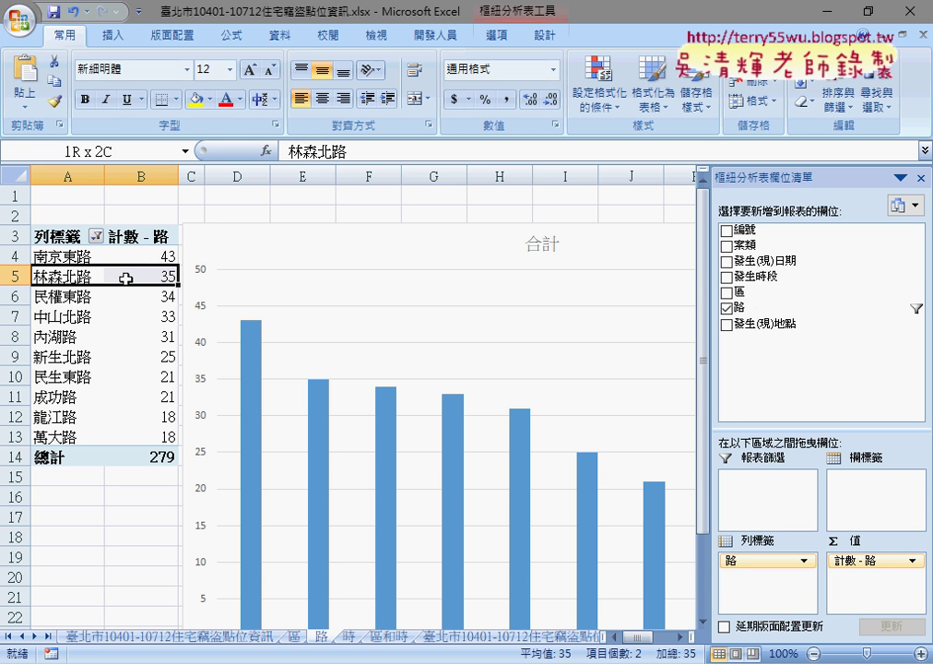
{"action": "left_click_drag", "start_coordinate": [65, 296], "coordinate": [129, 297]}
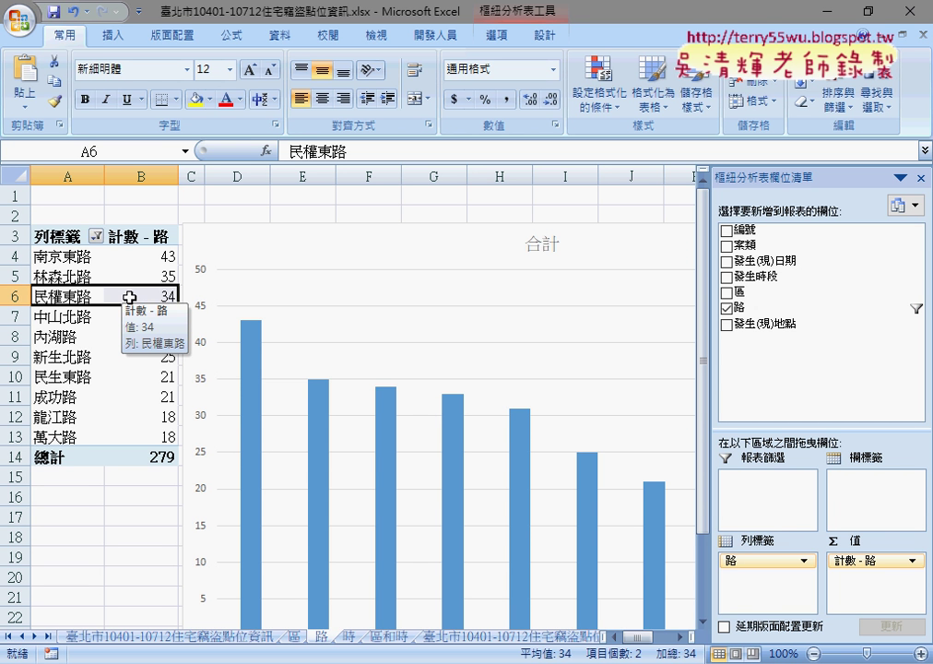
{"action": "left_click_drag", "start_coordinate": [69, 316], "coordinate": [160, 259]}
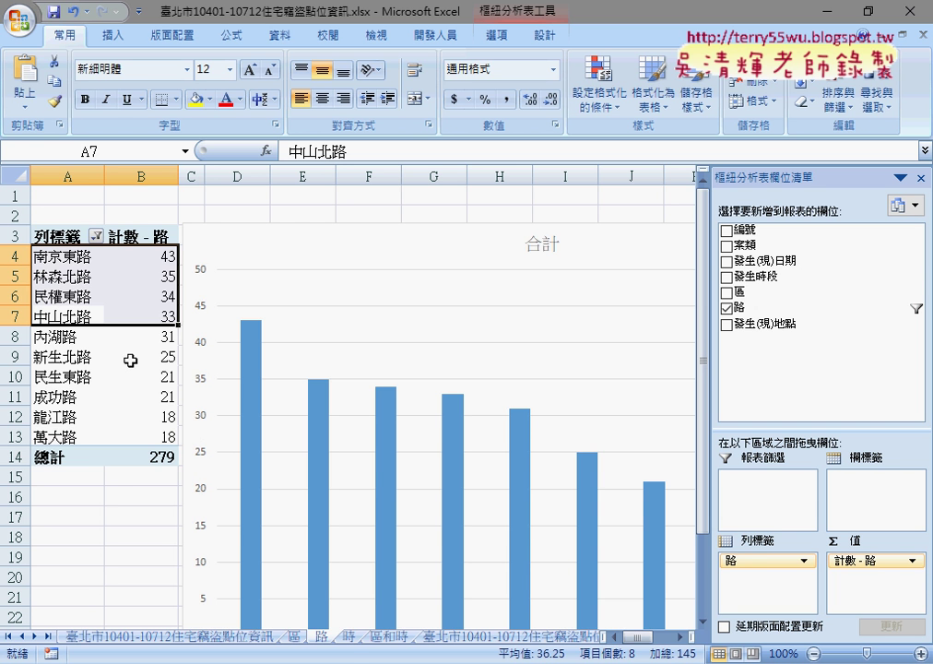
{"action": "left_click", "coordinate": [349, 637]}
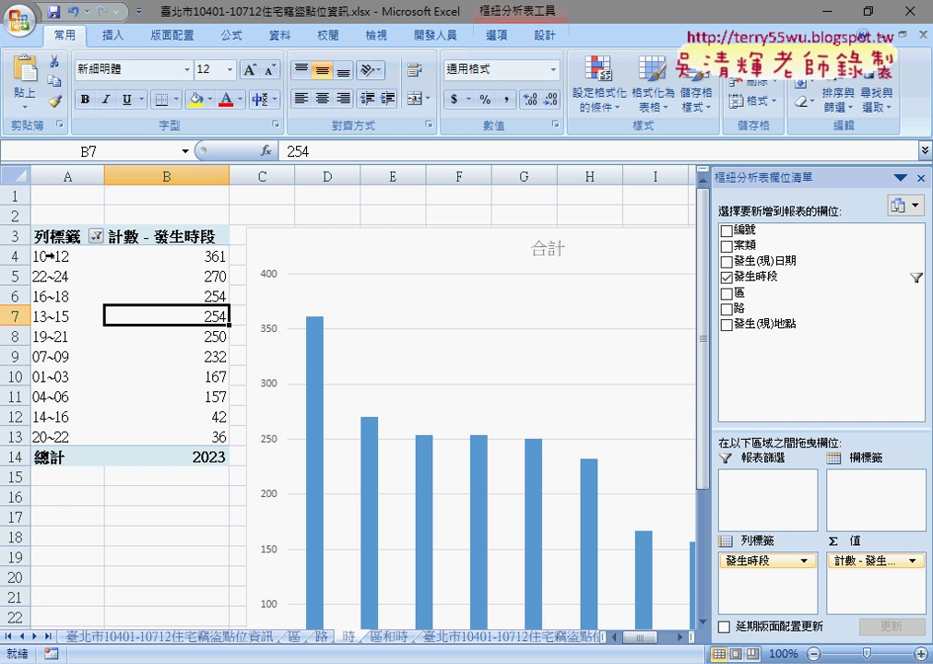
{"action": "left_click", "coordinate": [47, 256]}
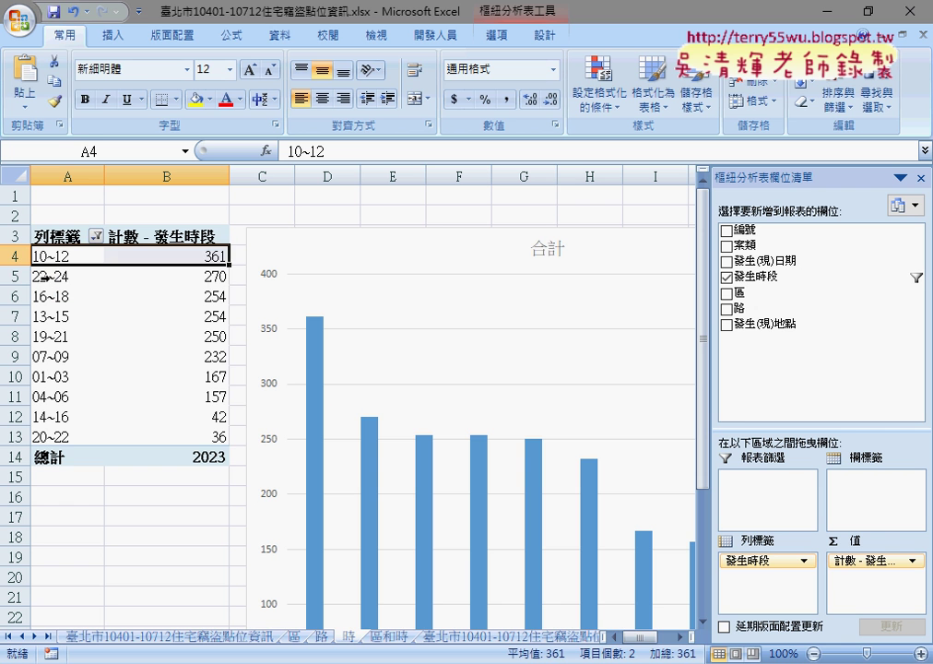
{"action": "left_click", "coordinate": [118, 274]}
{"action": "mouse_move", "coordinate": [118, 275]}
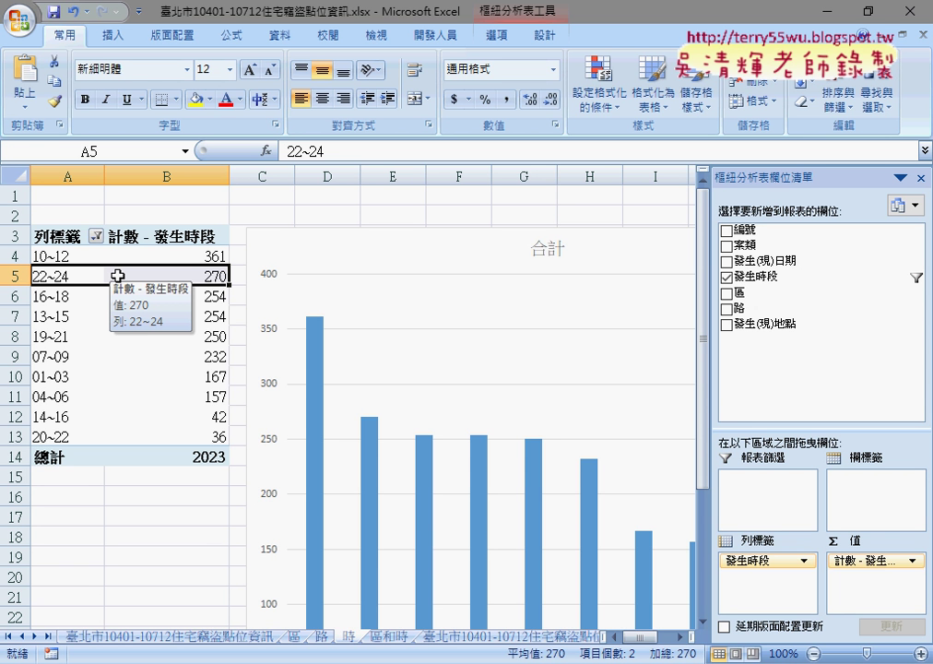
{"action": "left_click", "coordinate": [411, 238]}
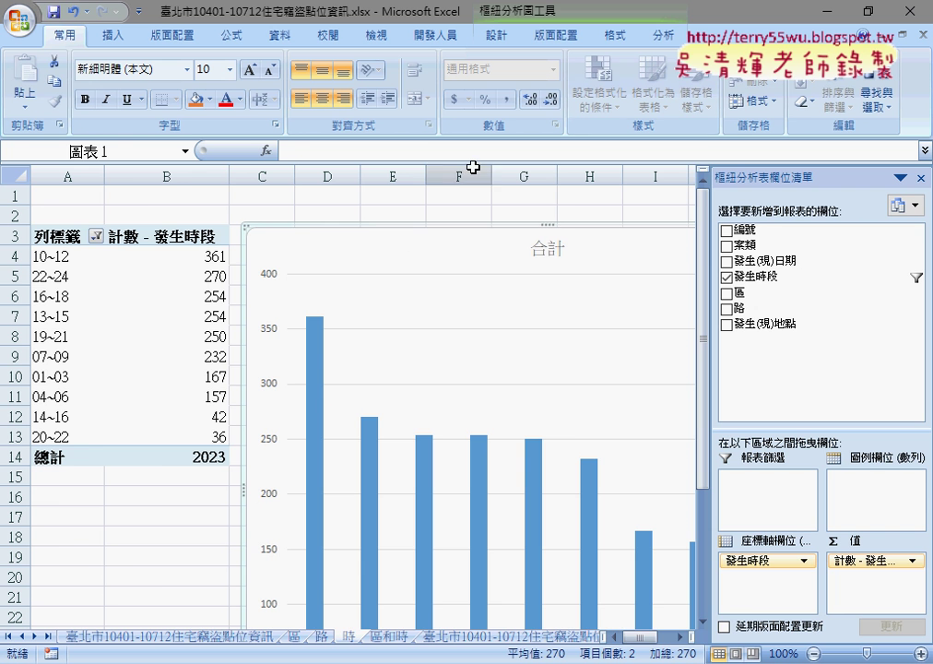
{"action": "left_click", "coordinate": [925, 11]}
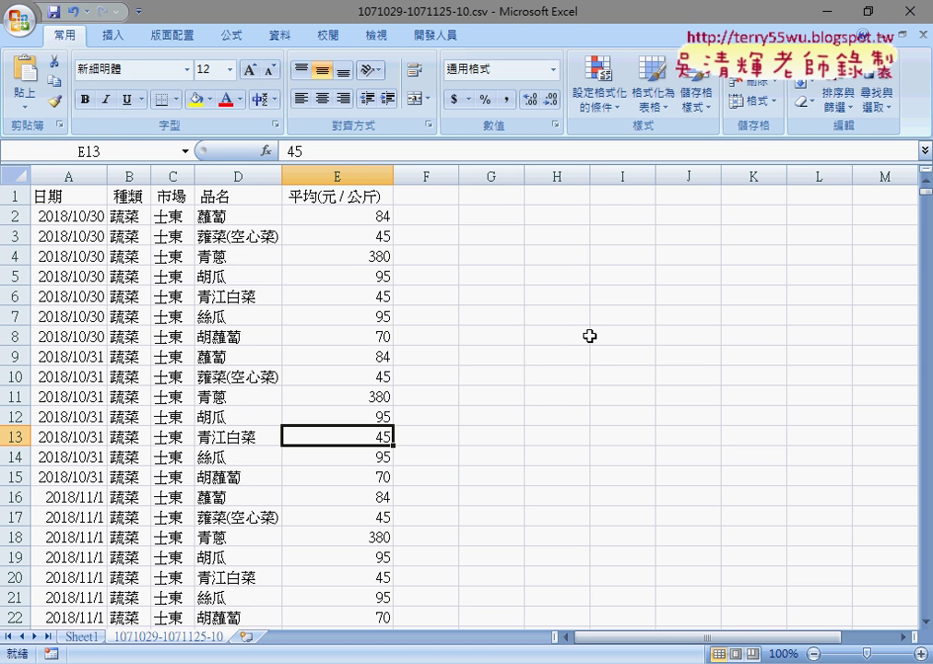
{"action": "left_click", "coordinate": [916, 13]}
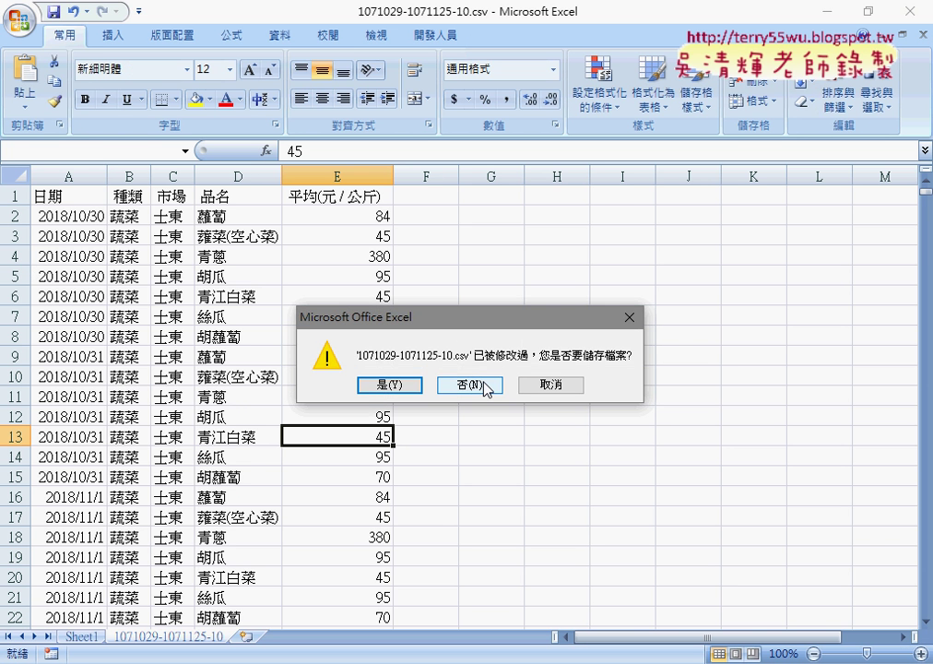
{"action": "left_click", "coordinate": [557, 388]}
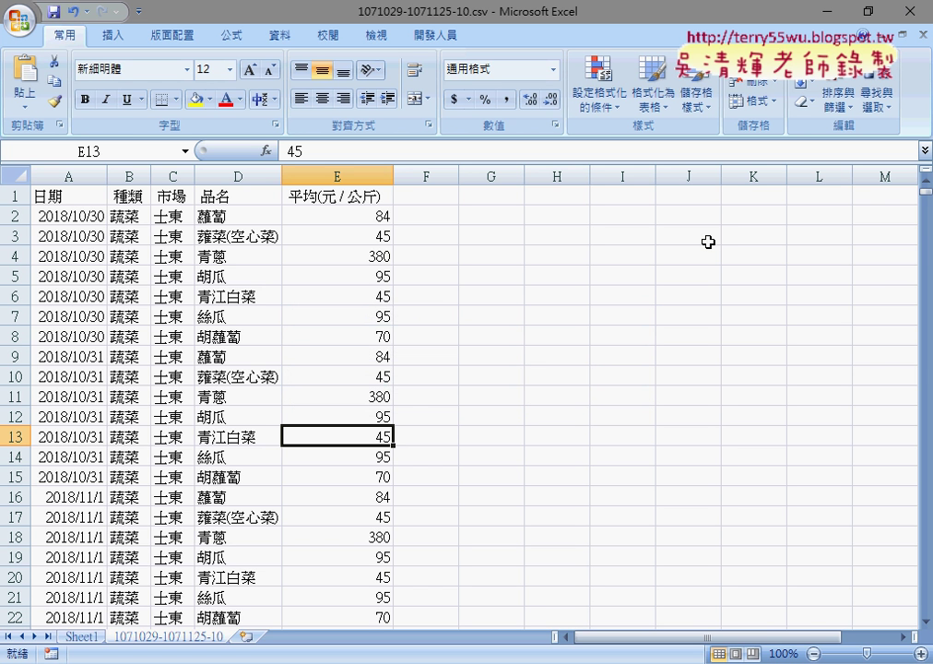